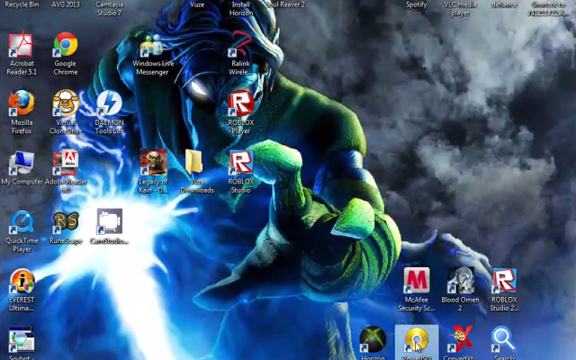
Launch PowerISO from its desktop shortcut, showing the empty image 20130718_0525.
double_click(415, 343)
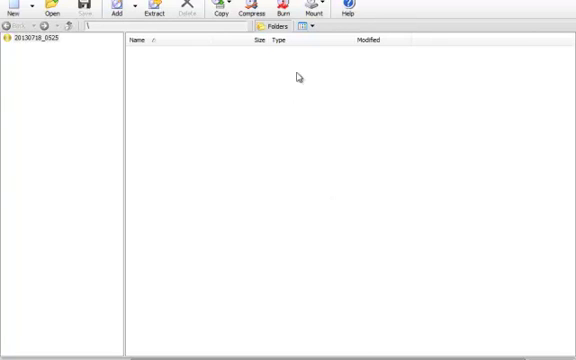
Open the Burn dialog and browse for the image file to burn.
click(320, 12)
click(290, 10)
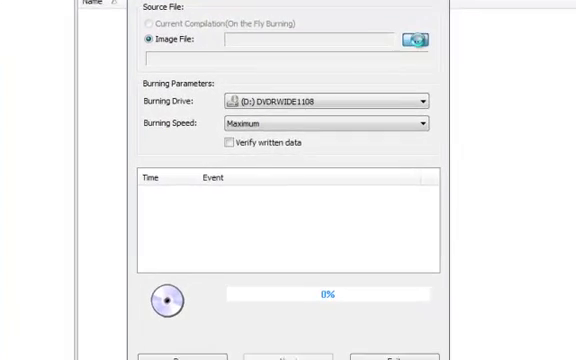
click(420, 38)
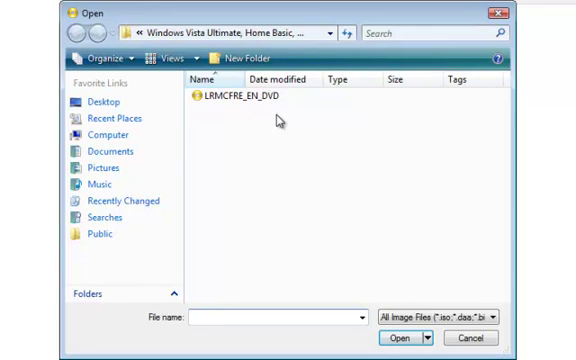
Load LRMCFRE_EN_DVD from Documents > Vuze Downloads > Windows Vista as the burn image.
click(156, 158)
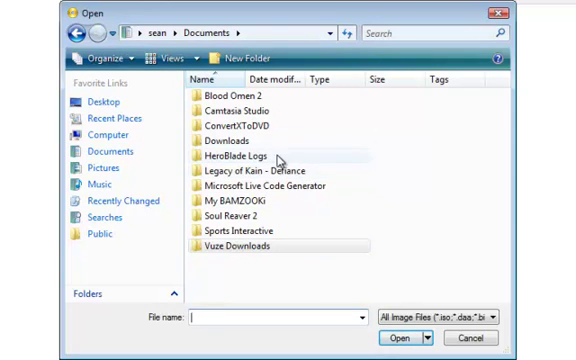
double_click(238, 246)
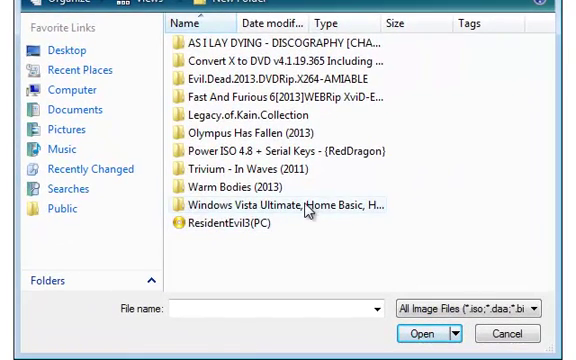
double_click(306, 204)
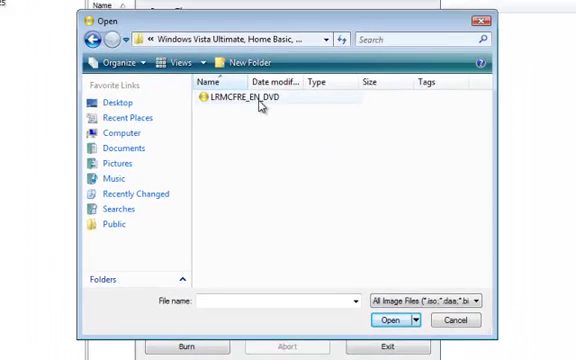
double_click(240, 52)
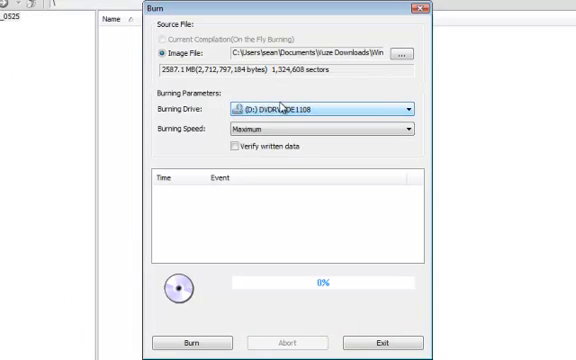
click(376, 110)
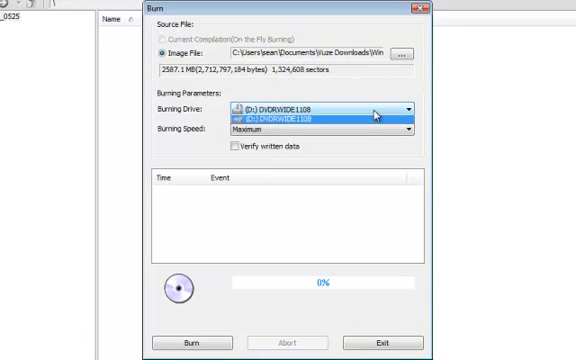
click(285, 121)
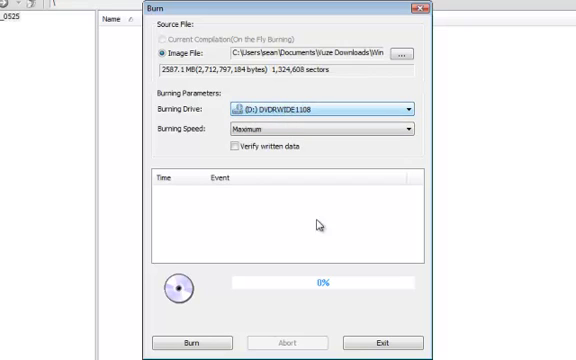